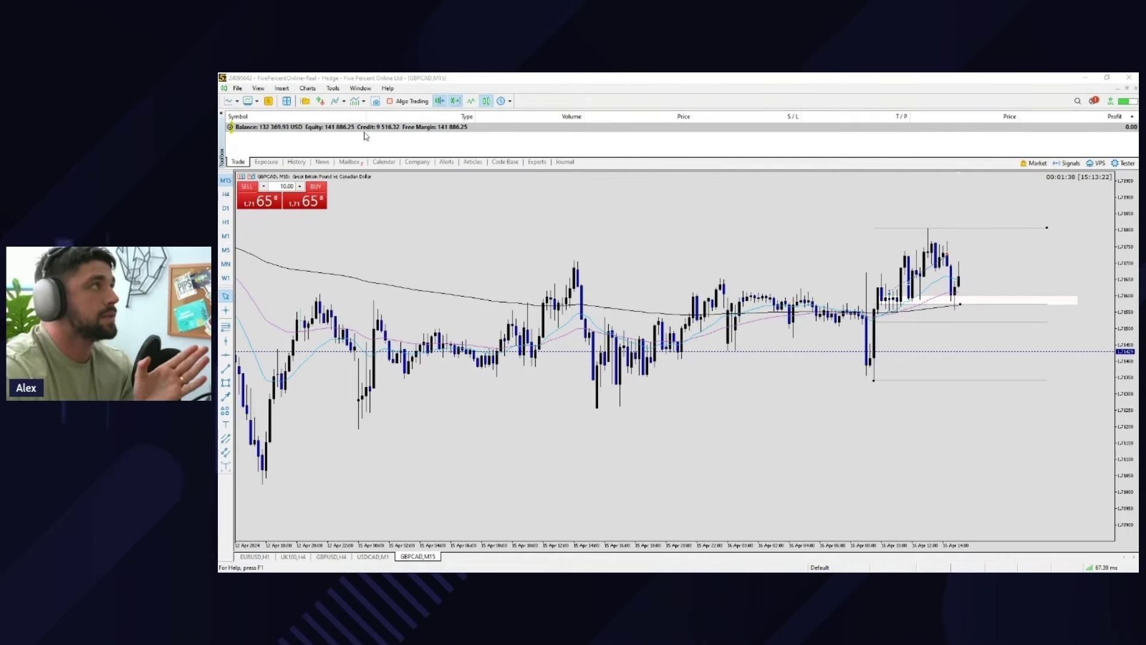
Step: Mark the 132,369.93 USD balance line in MetaTrader 5, then switch to The5ers Hub
click(260, 126)
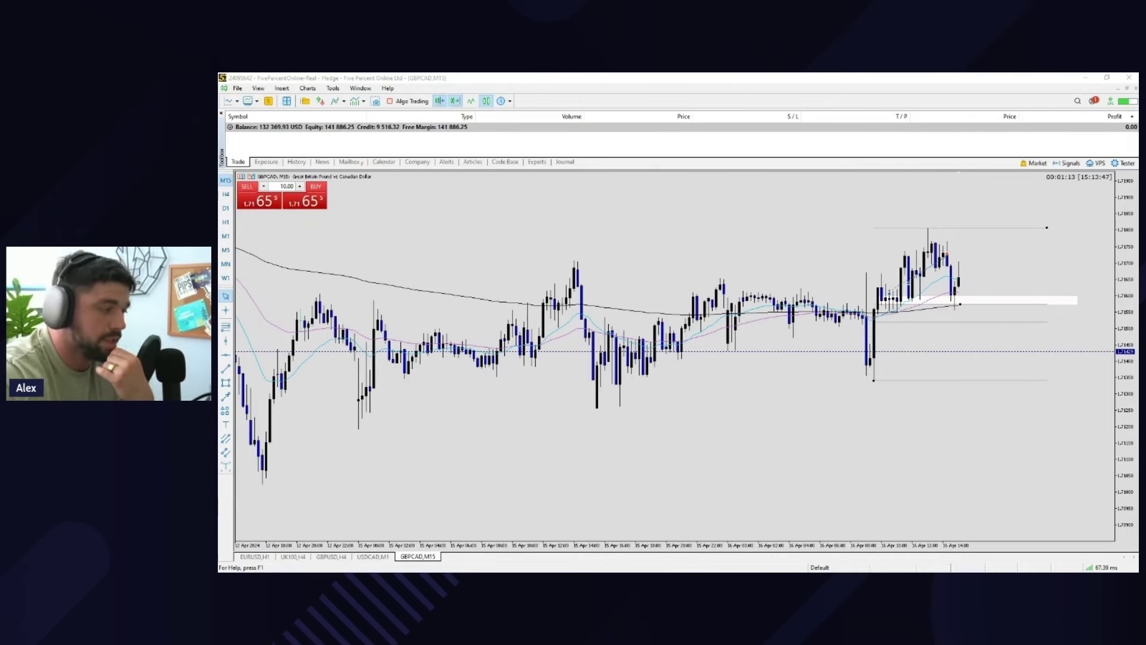
key(alt+Tab)
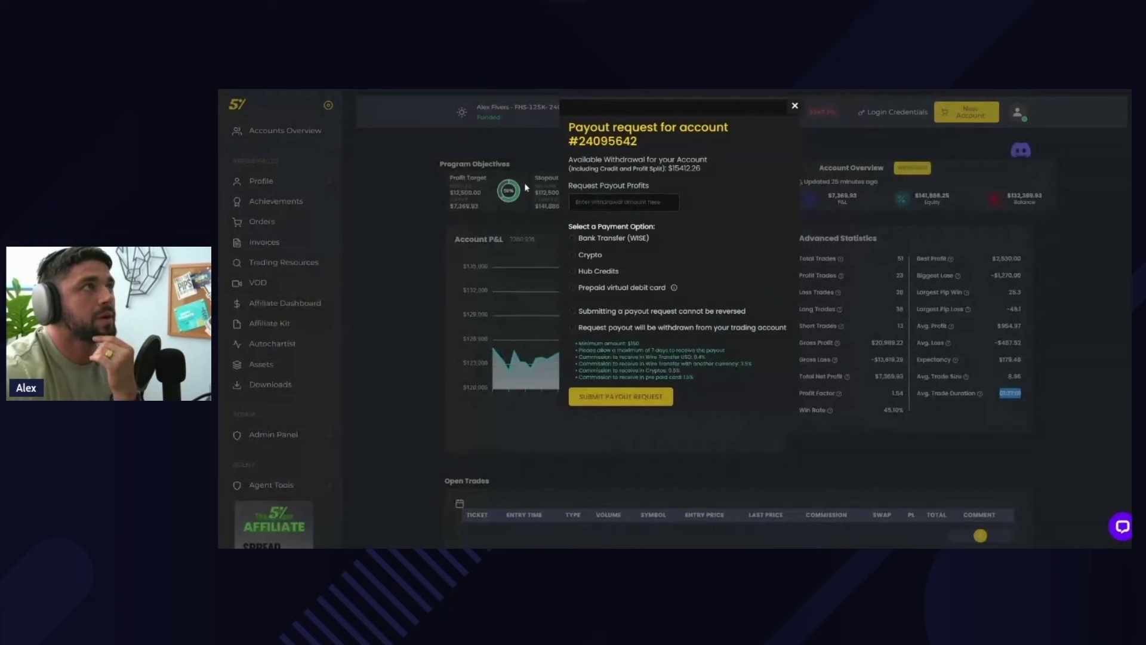
Step: Enter a 15412 payout amount to match the $15412.26 available withdrawal
drag(568, 126, 690, 167)
click(709, 200)
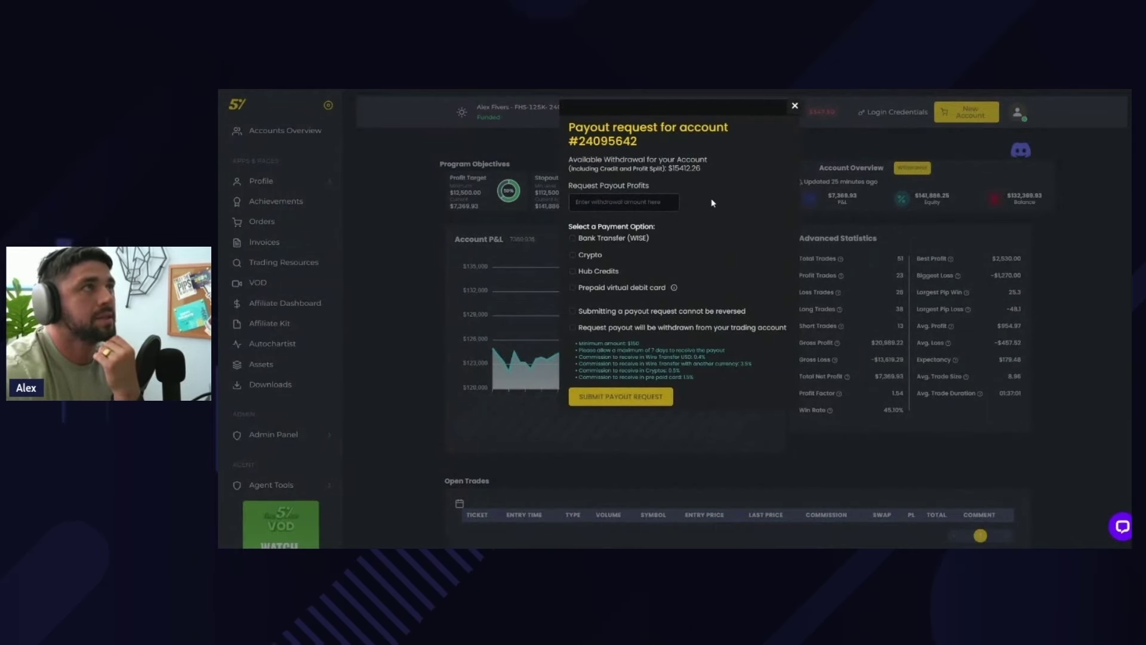
drag(602, 160, 690, 160)
click(711, 172)
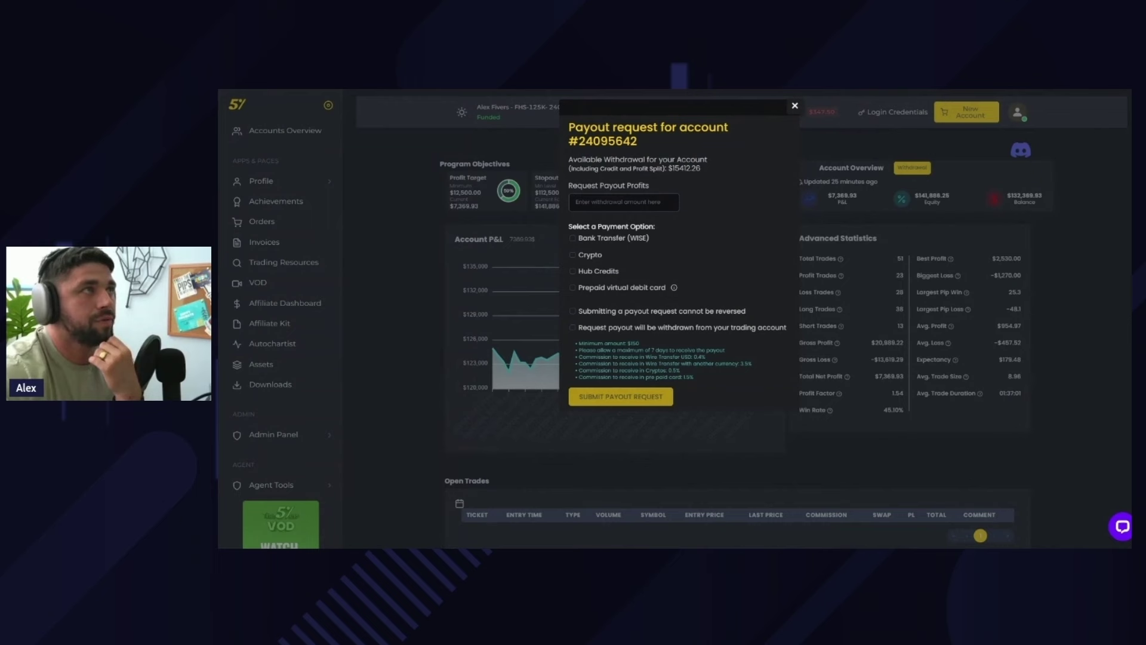
drag(669, 169, 700, 168)
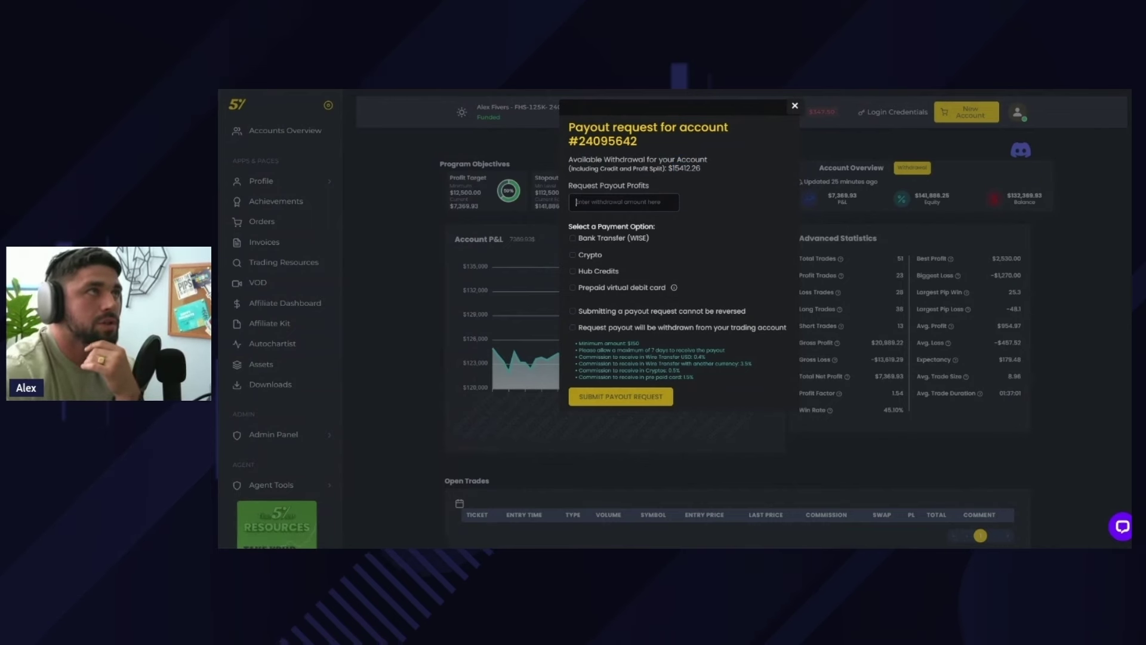
click(575, 201)
text(15)
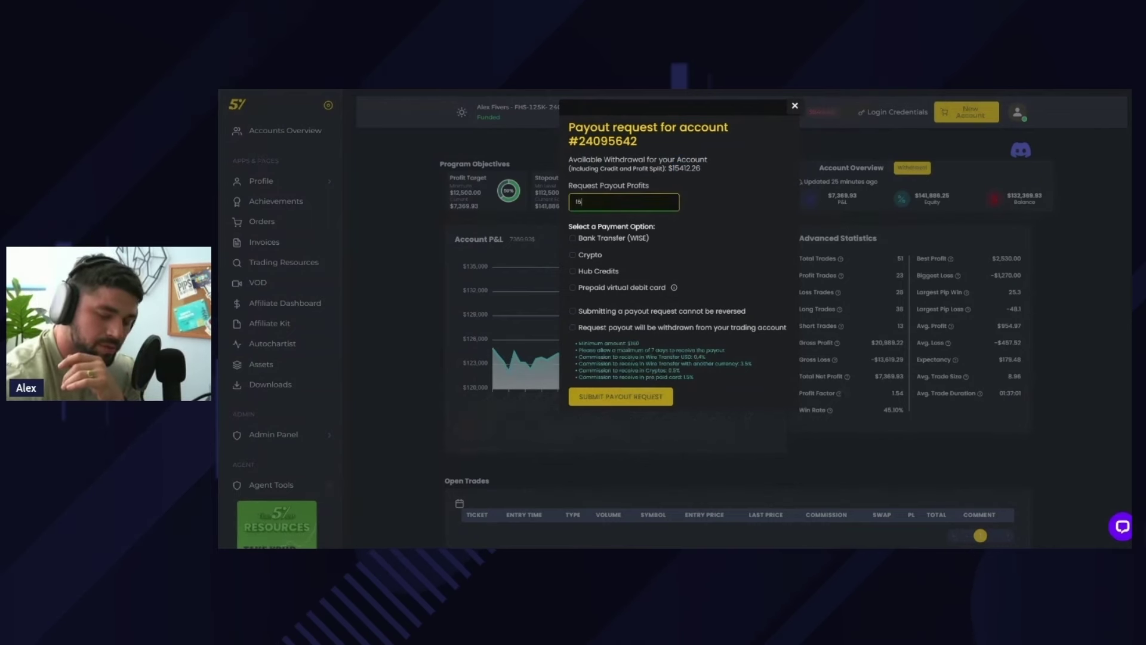
text(412)
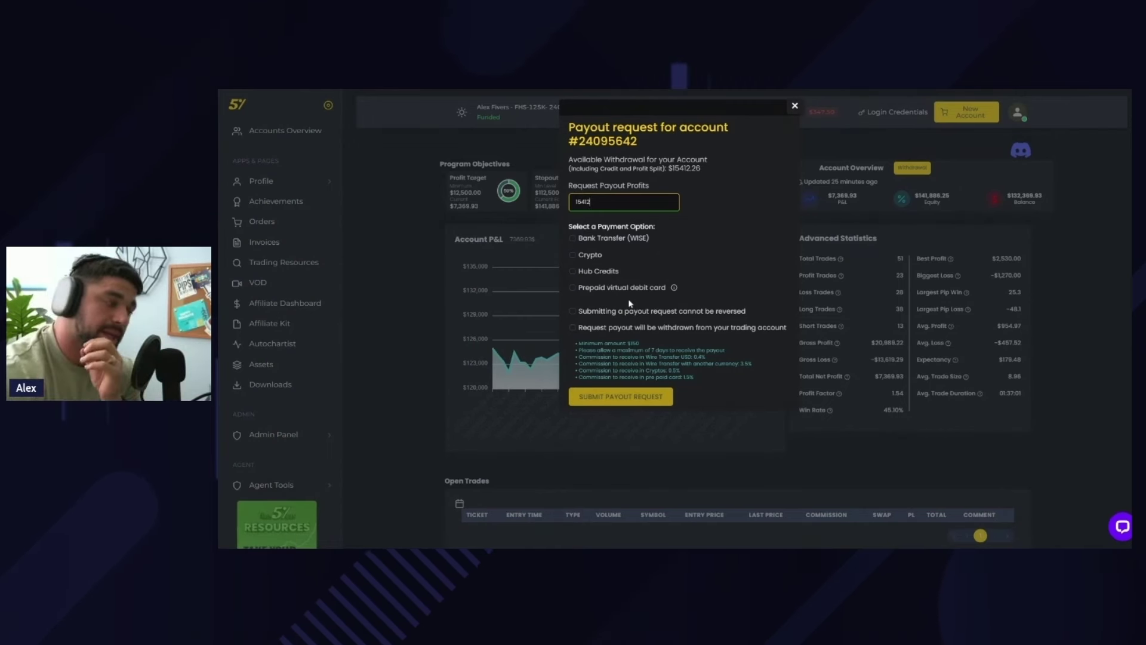
key(ctrl+a)
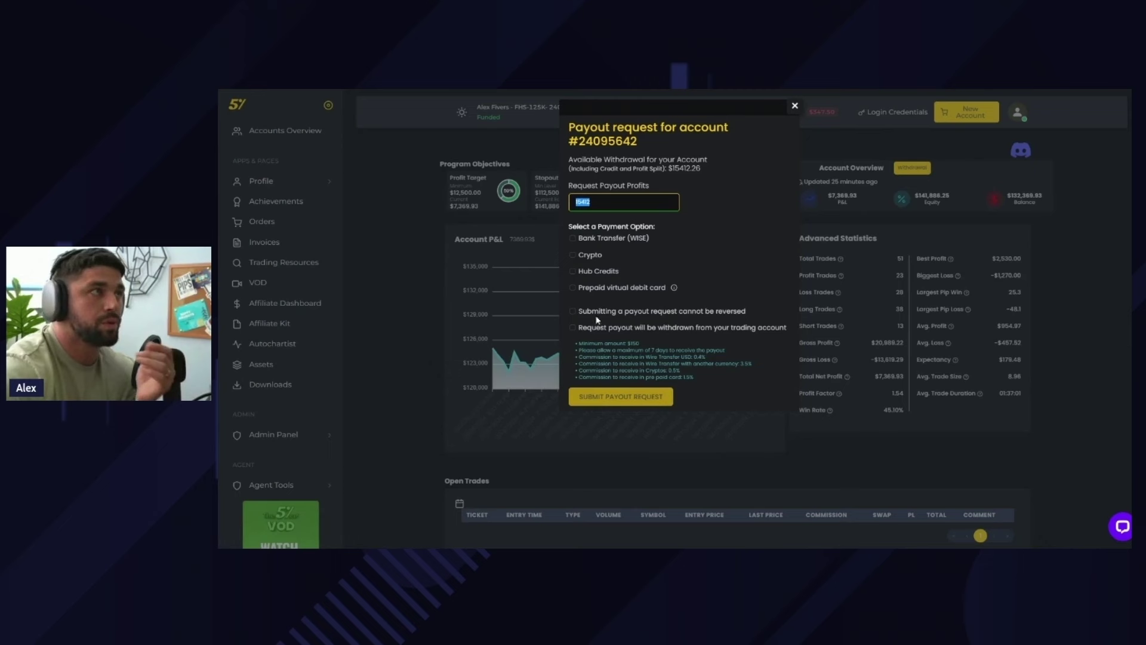
Step: Choose prepaid virtual debit card, autofill email and name, and tick both payout acknowledgements
click(575, 288)
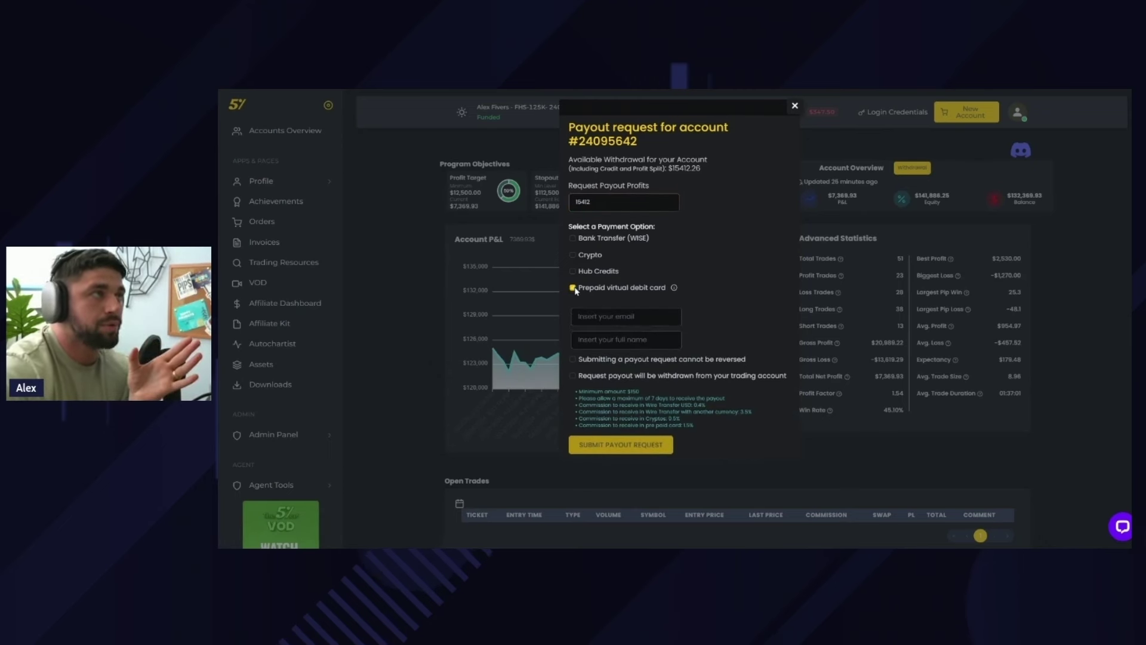
click(625, 316)
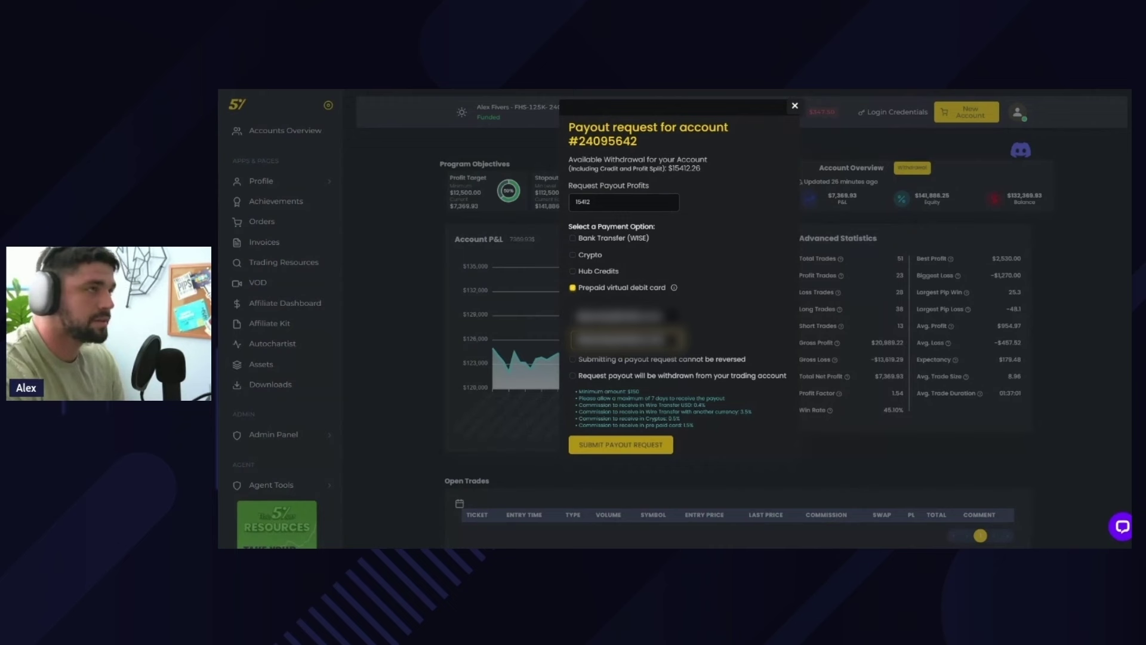
click(573, 361)
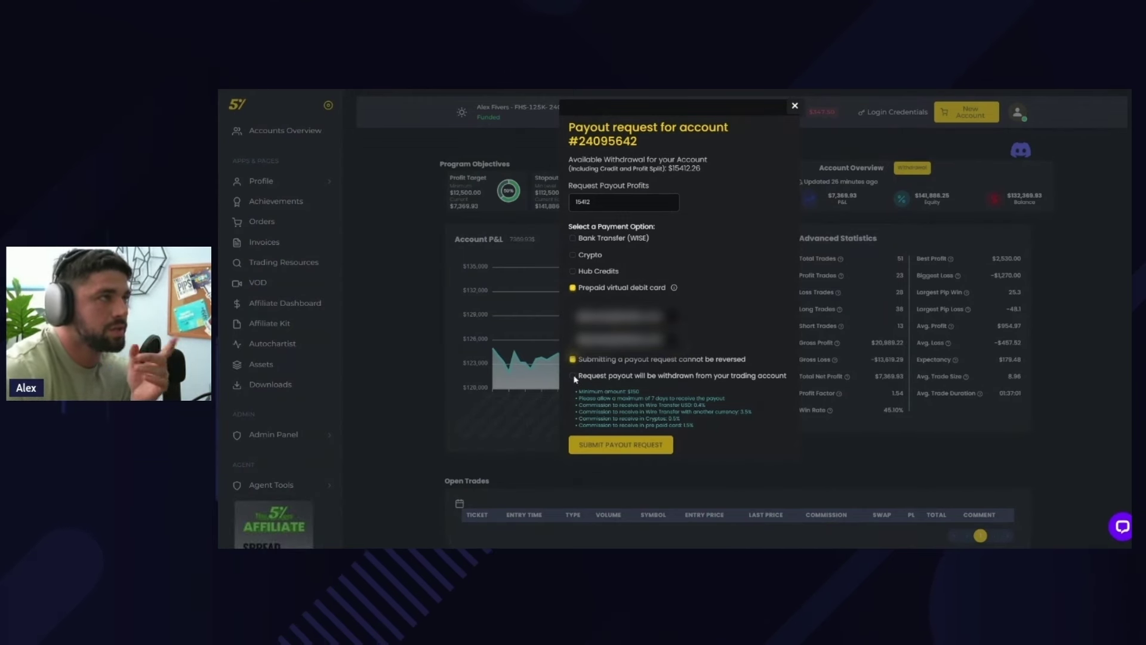
click(573, 376)
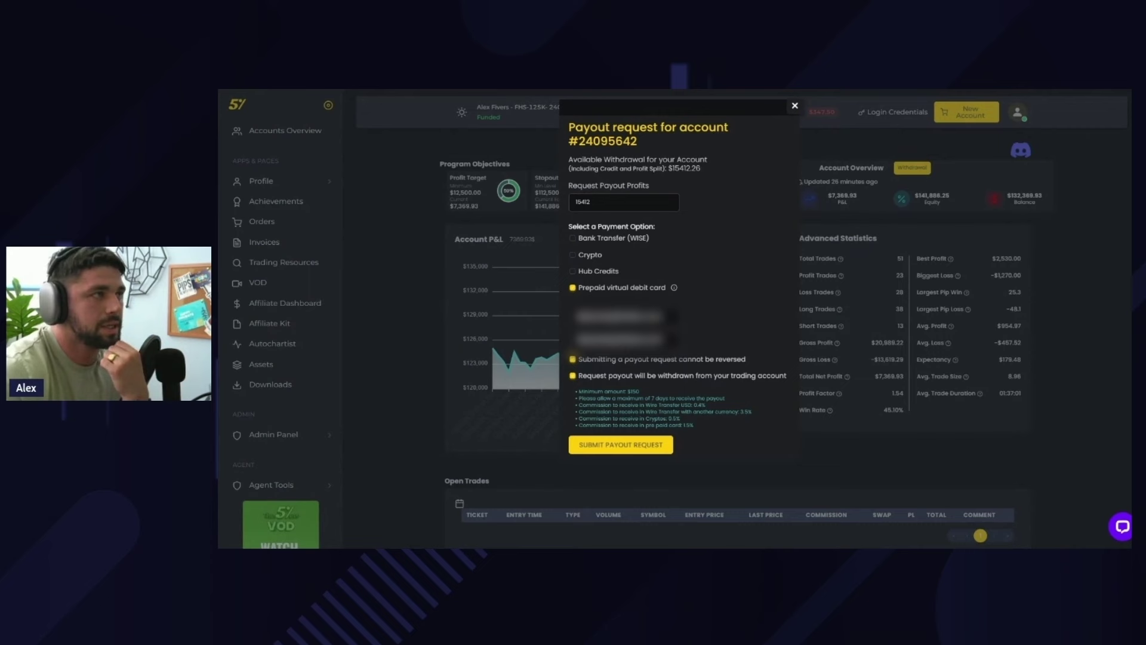
mouse_move(693, 424)
mouse_down()
mouse_move(619, 418)
mouse_move(588, 387)
mouse_up()
click(722, 431)
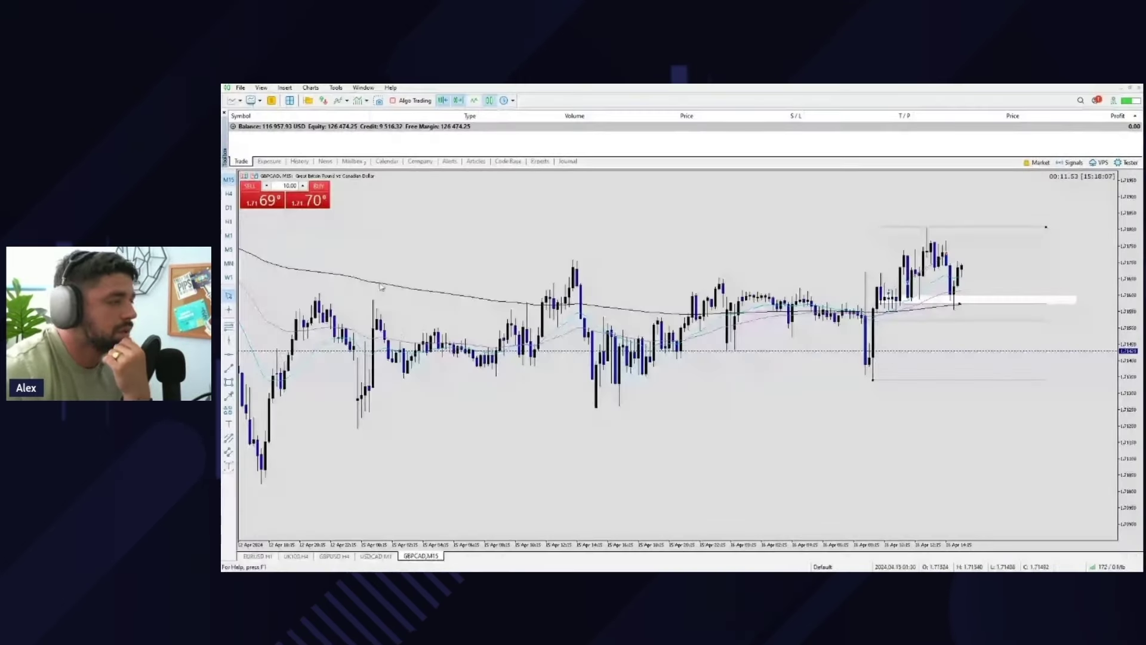
Step: Find the -15,412.00 withdrawal in Toolbox history, confirming the 116,957.93 USD balance
click(269, 162)
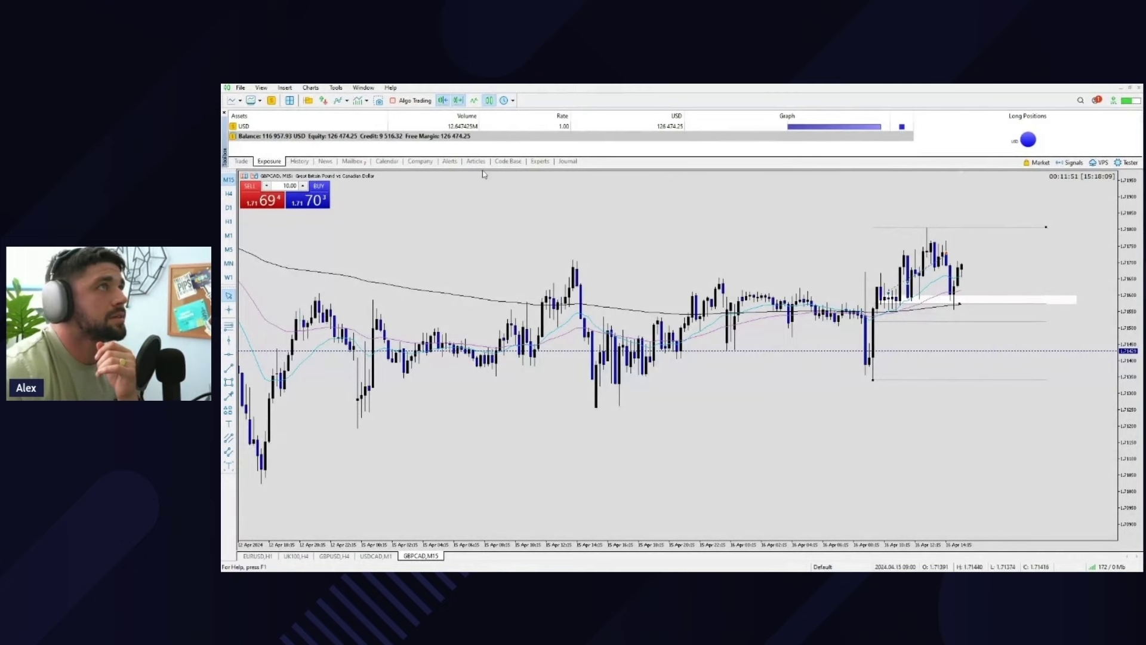
click(299, 161)
click(1066, 117)
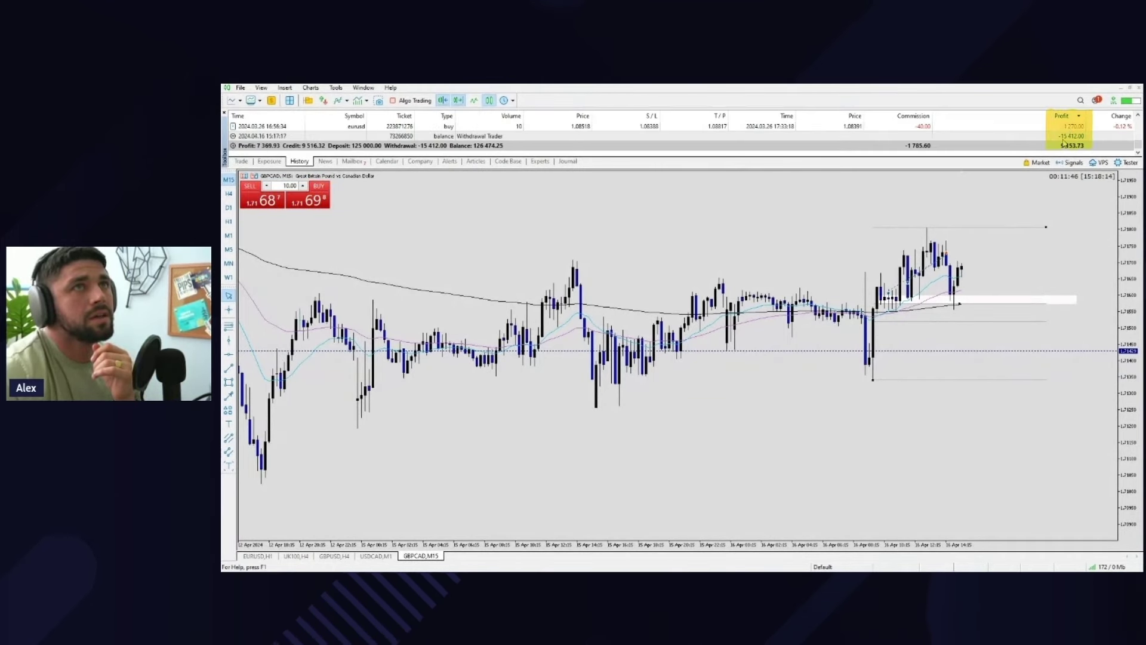
click(1070, 135)
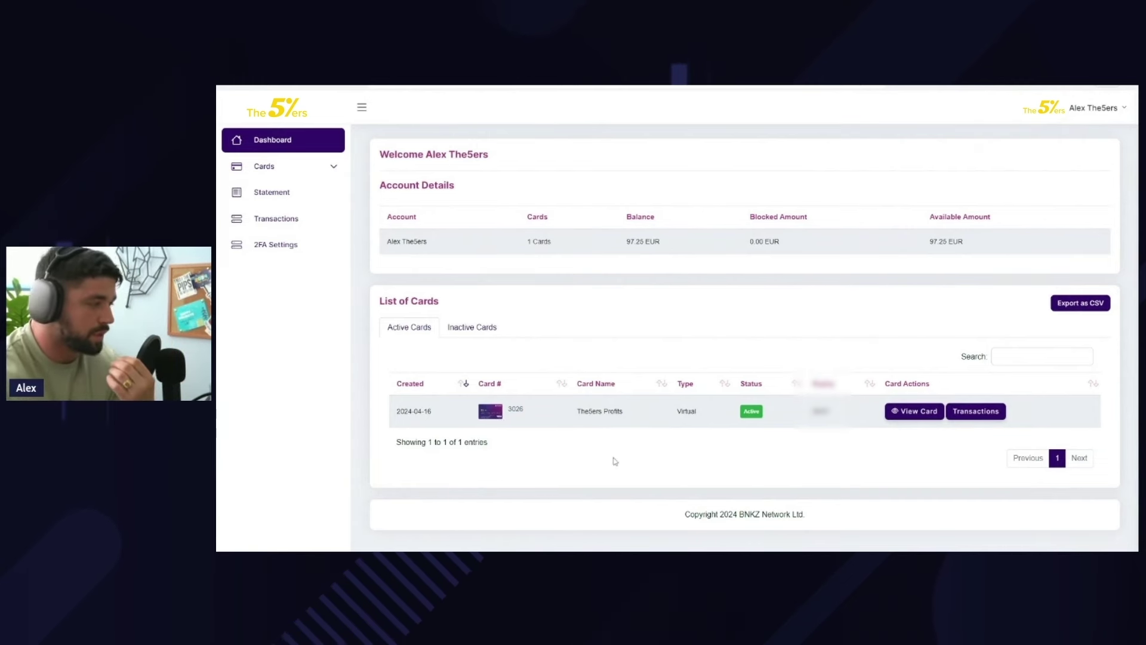
click(282, 165)
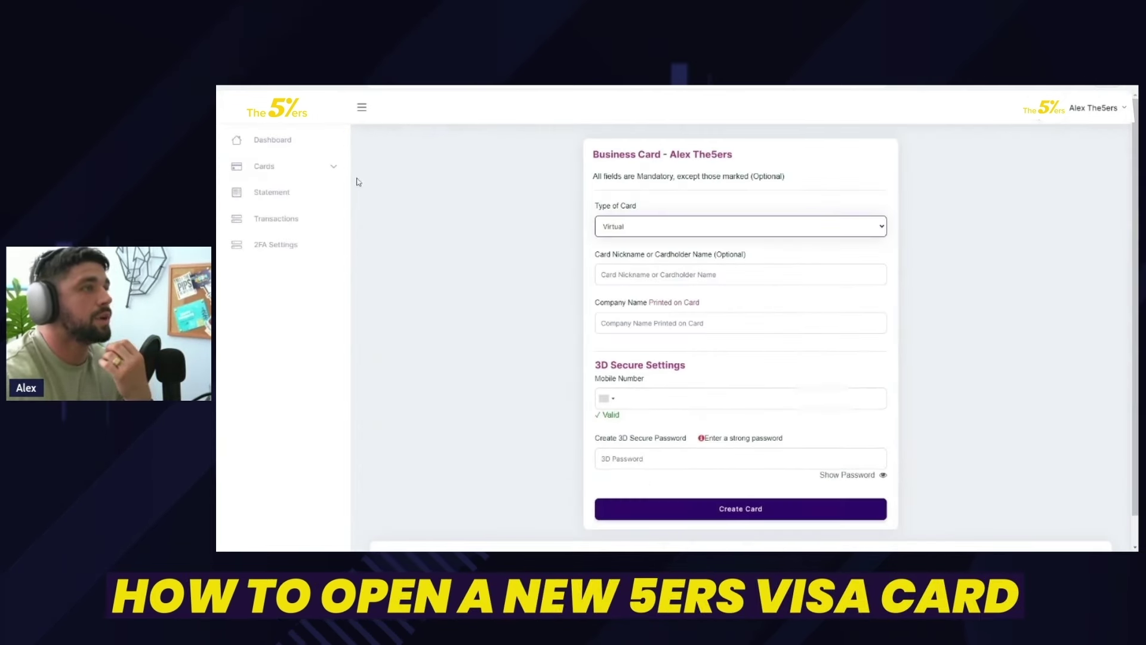
click(269, 140)
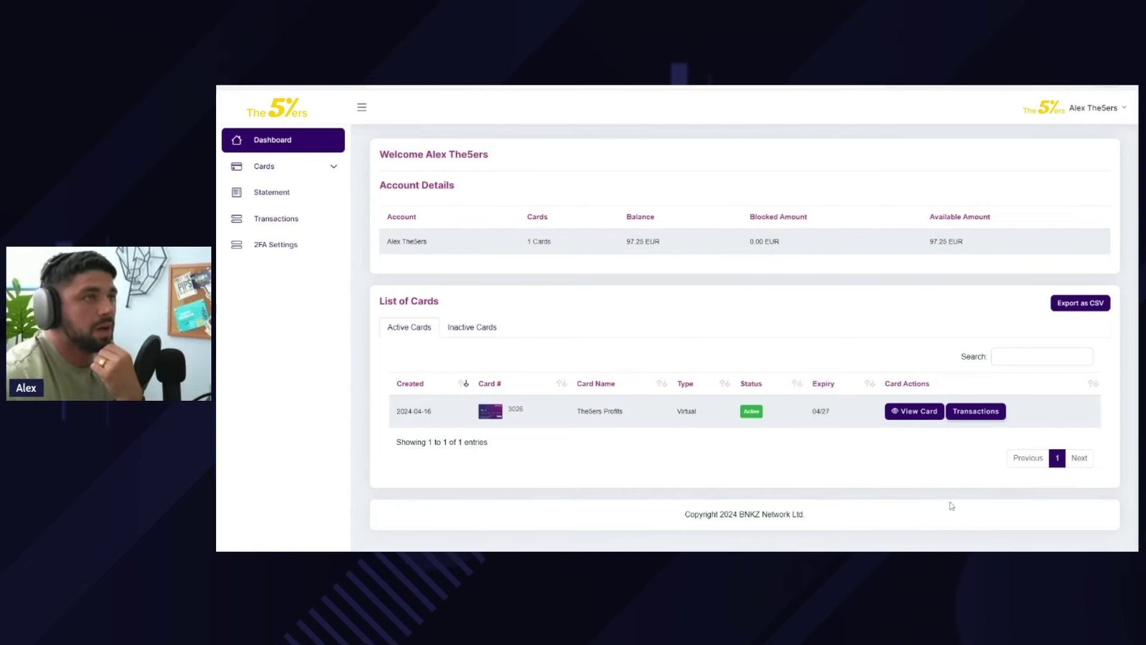
Step: Open the virtual card's details and limits
click(915, 410)
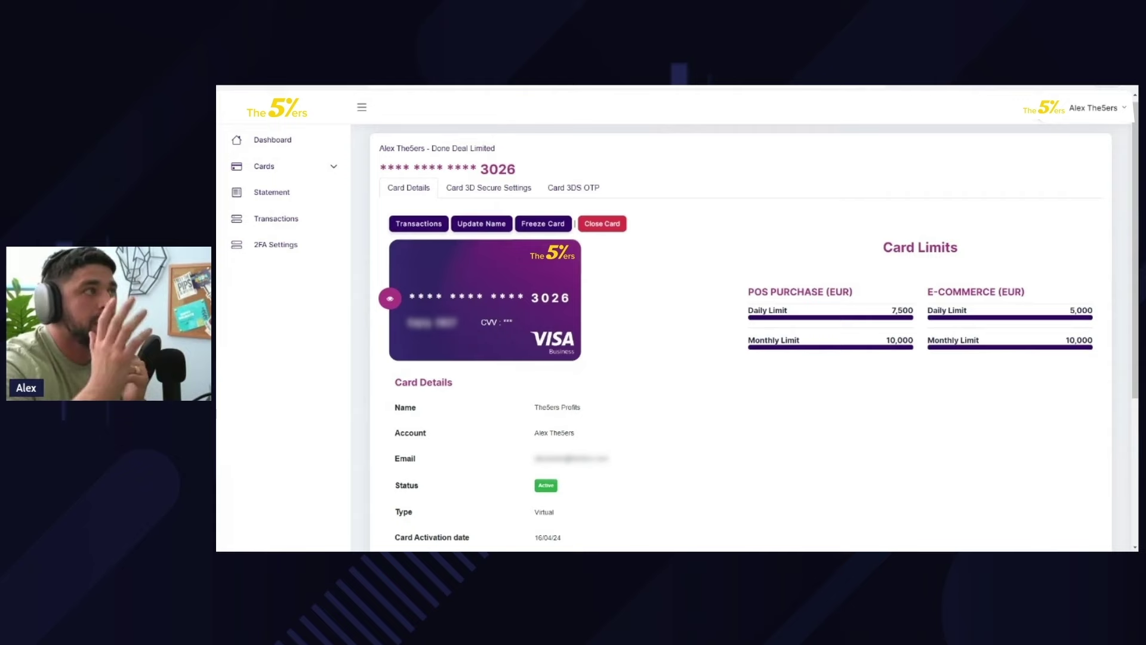
scroll(705, 318, down, 2)
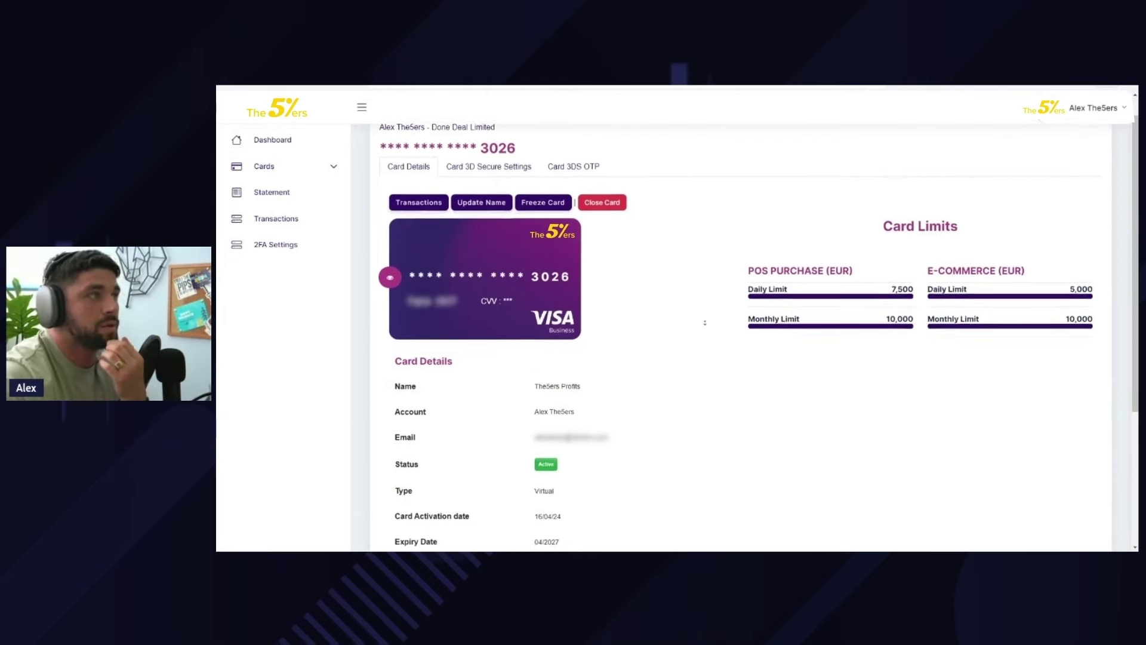
scroll(706, 305, up, 3)
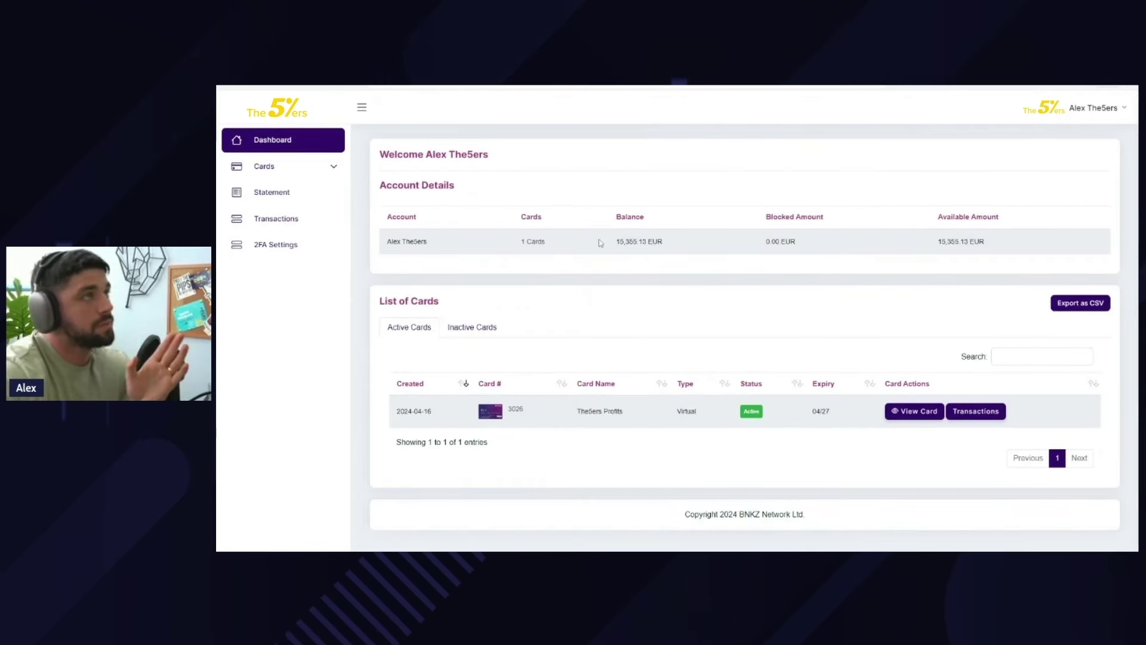
Step: Highlight the 15,355.13 EUR balance and expand Cards to show Create Card and Cards List
drag(617, 242, 663, 241)
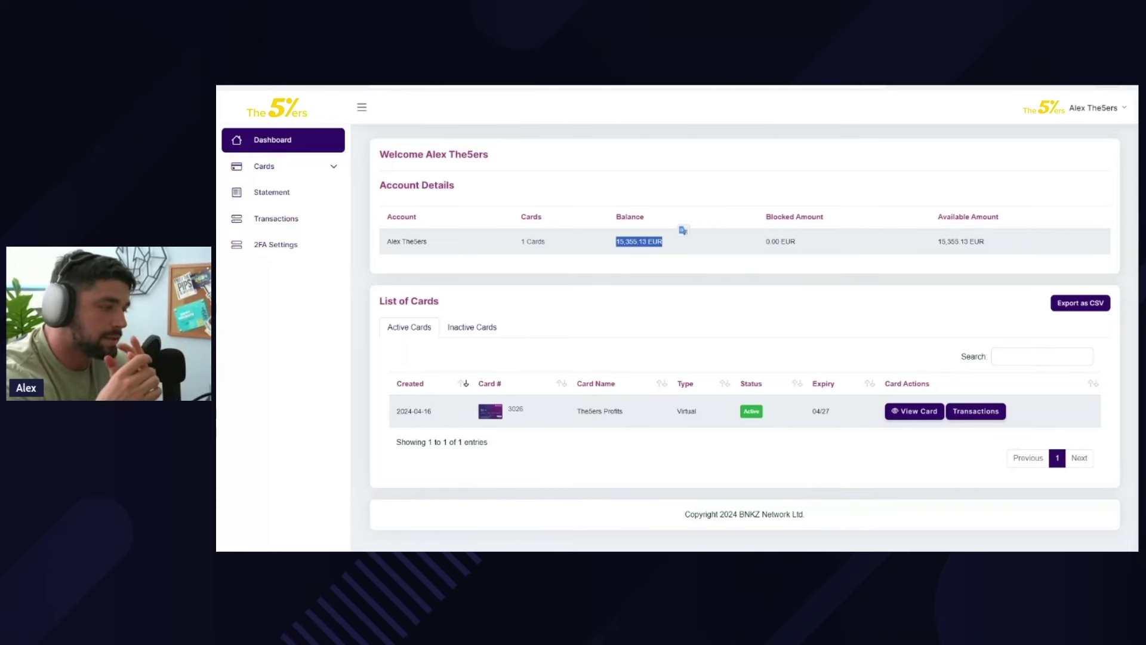
click(263, 166)
Step: Start a new card and set its Type of Card to Physical
click(269, 218)
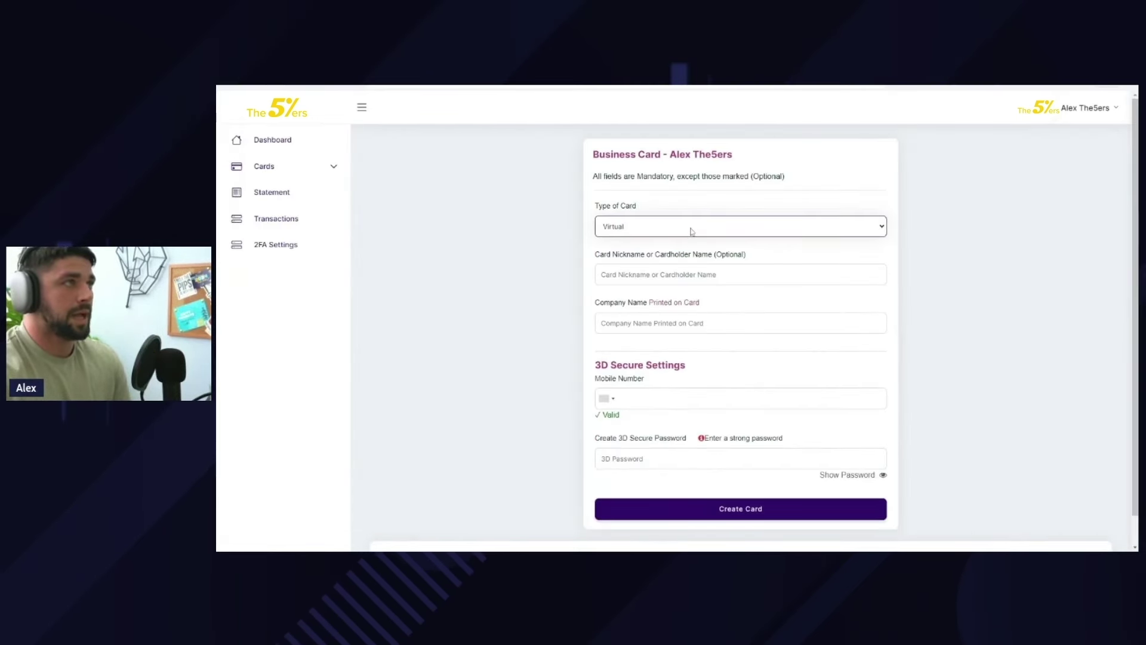
click(691, 231)
click(690, 260)
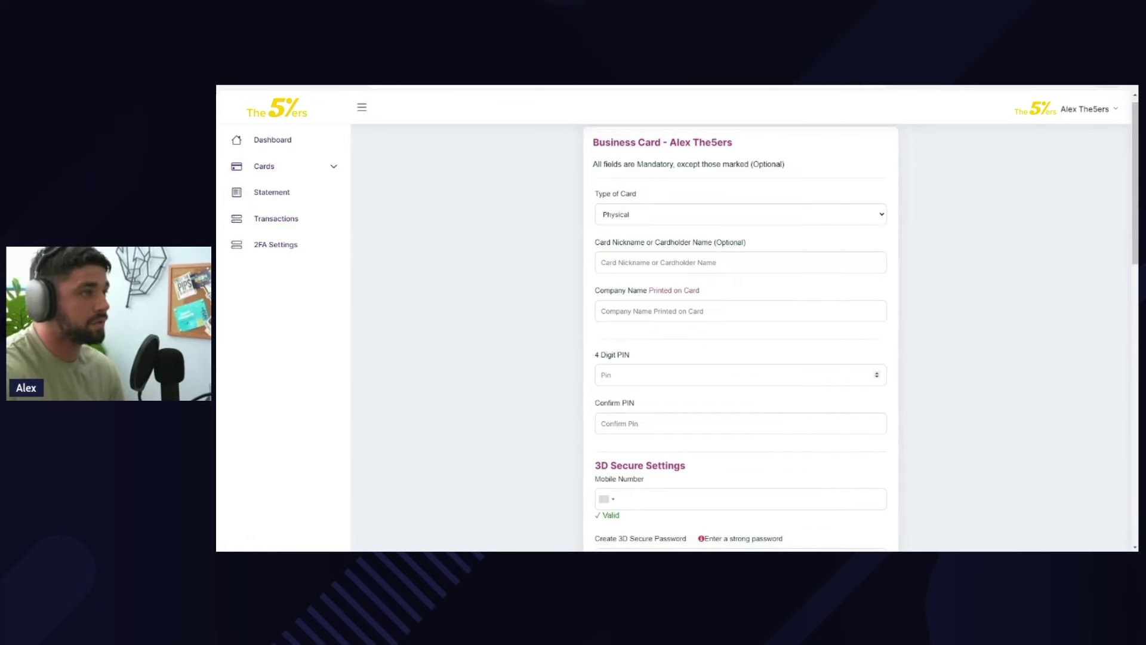
scroll(1008, 358, down, 1)
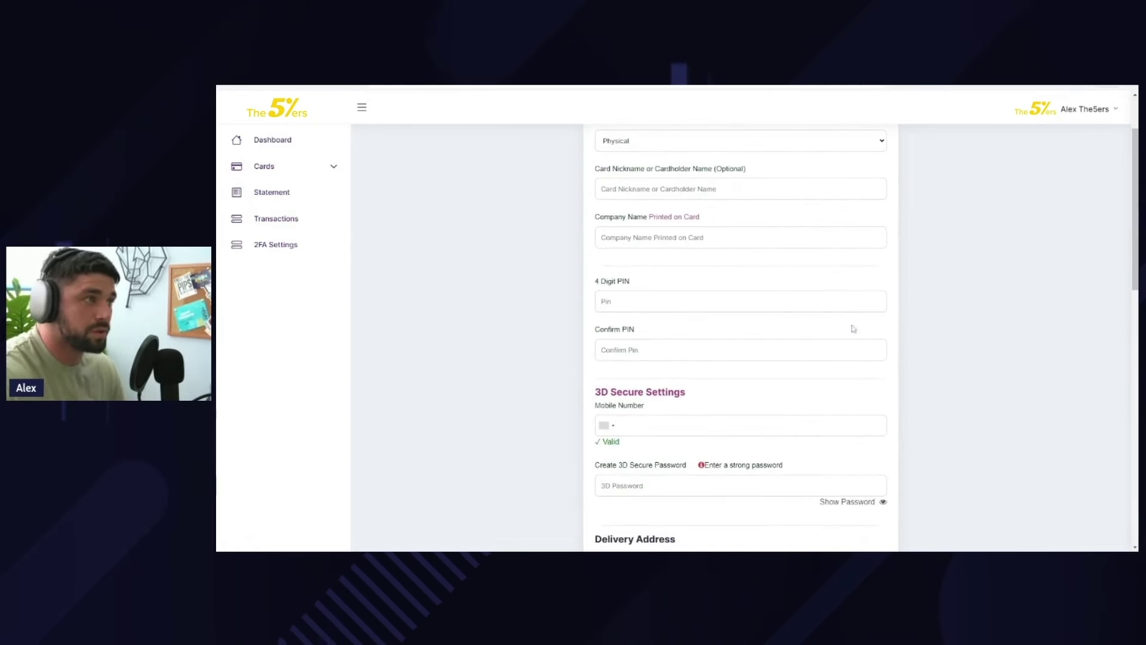
scroll(940, 305, down, 3)
scroll(941, 314, down, 3)
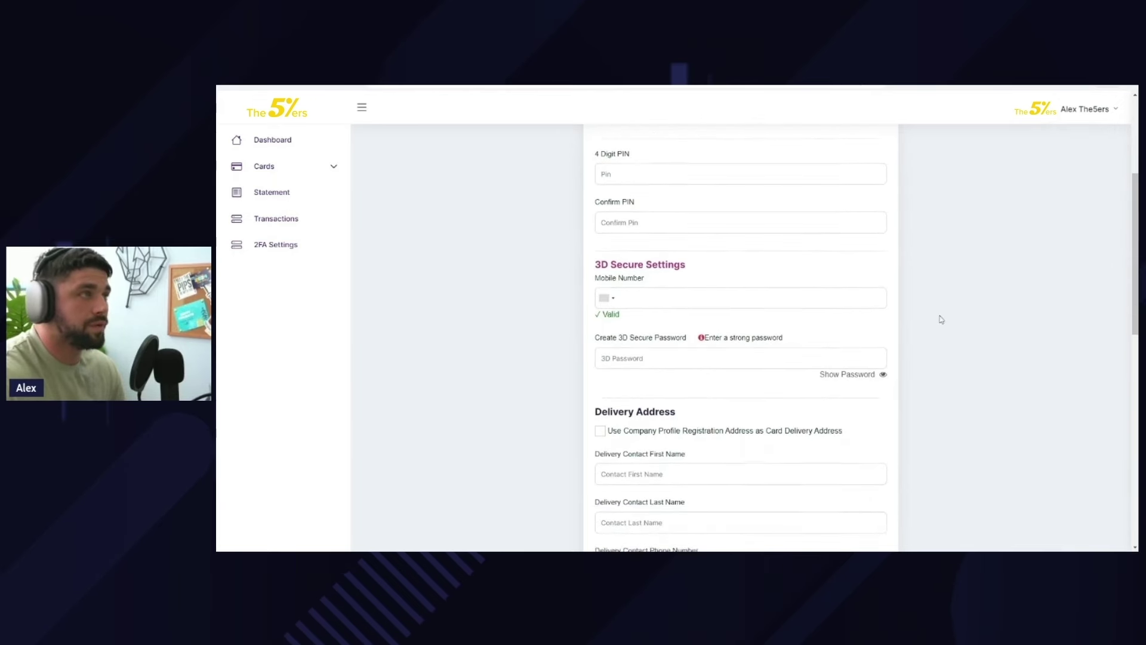
scroll(941, 319, down, 1)
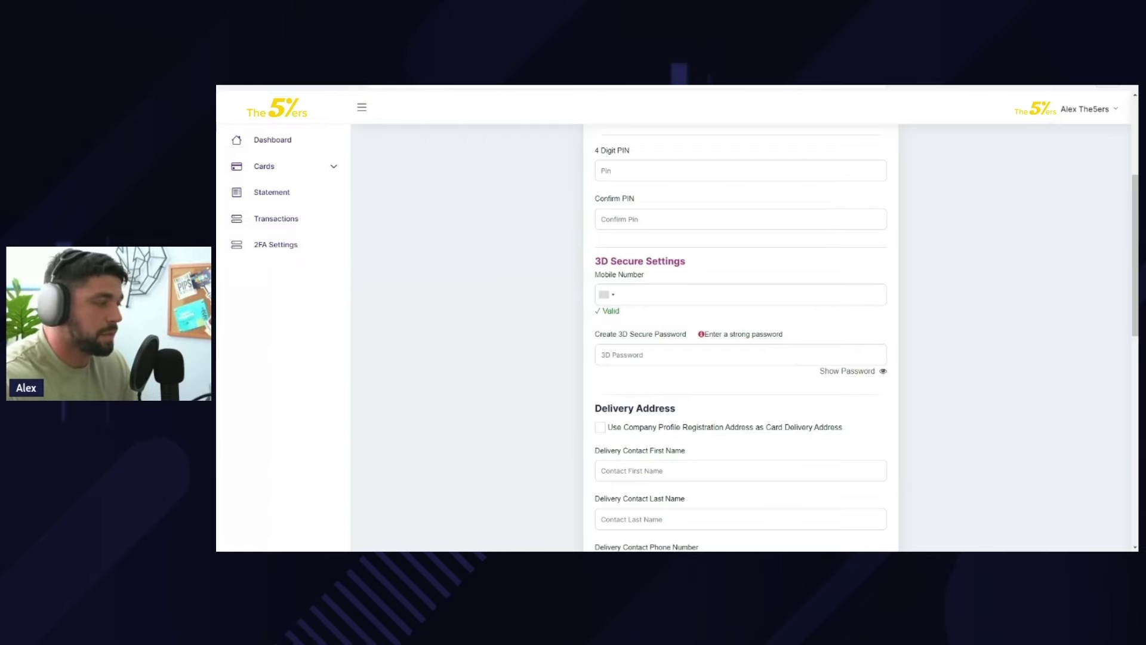
scroll(943, 308, up, 5)
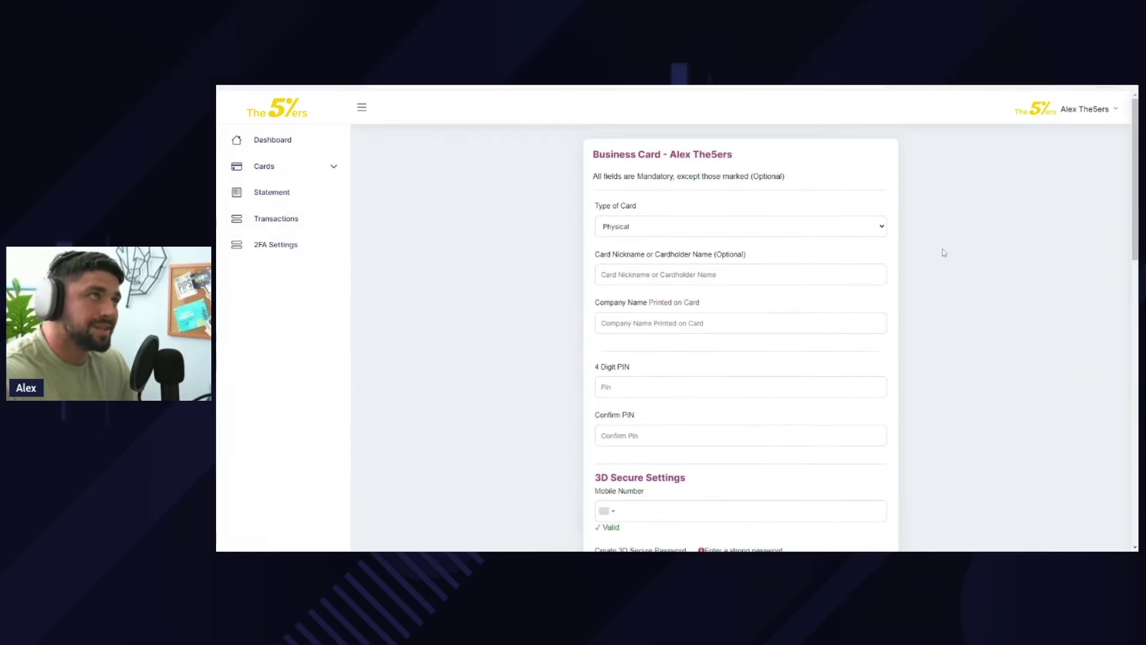
scroll(1000, 245, down, 6)
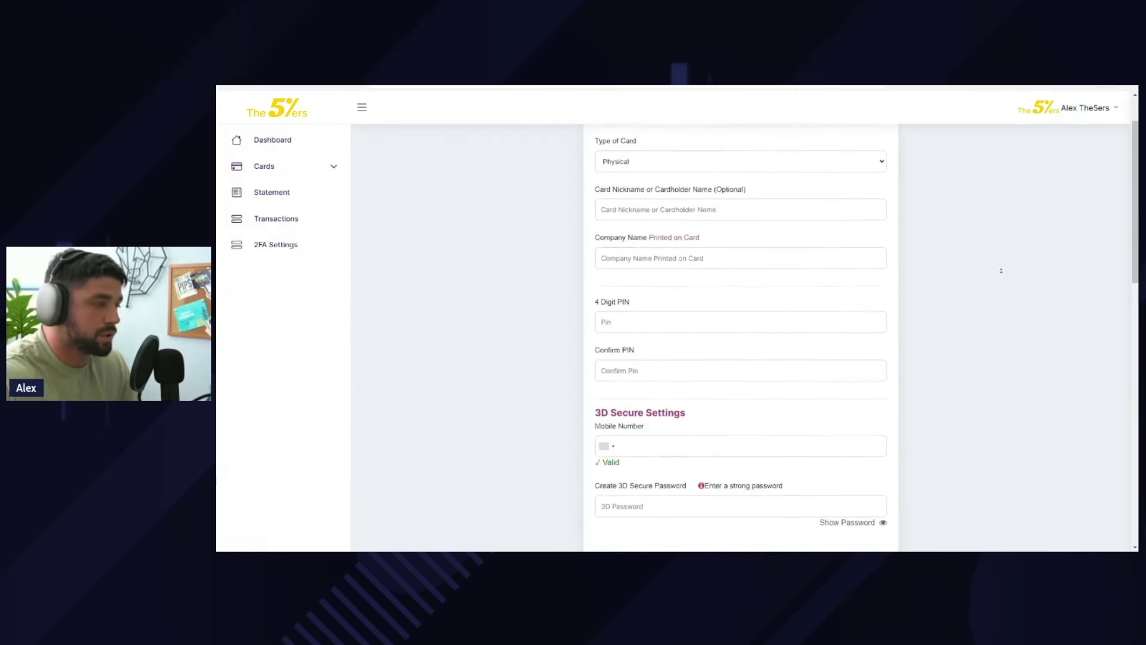
scroll(1001, 262, down, 4)
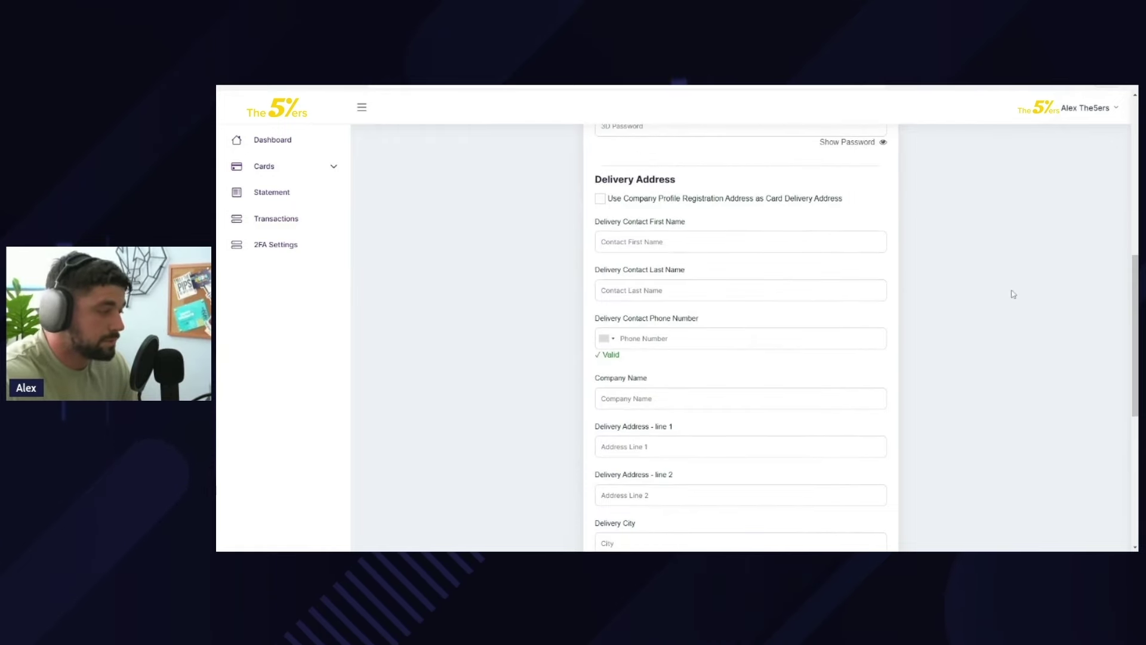
scroll(1016, 291, down, 1)
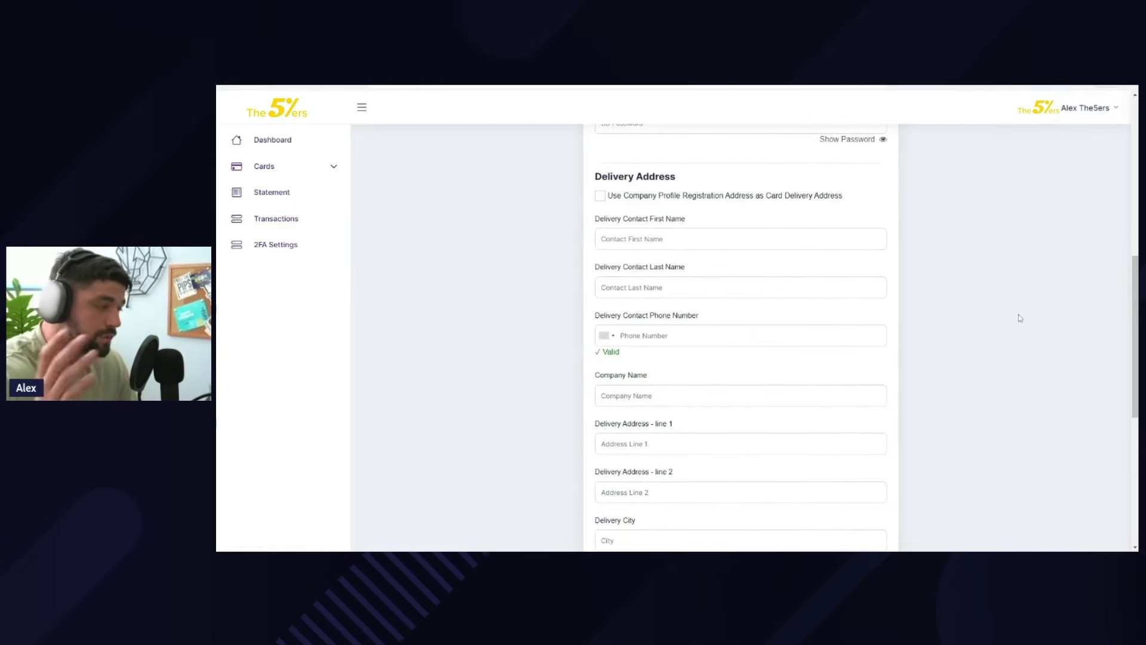